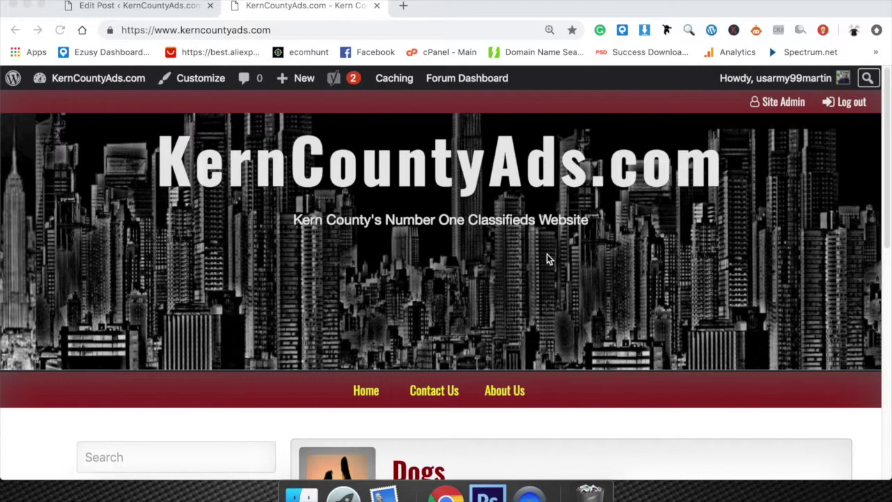
scroll(547, 259, "down", 5)
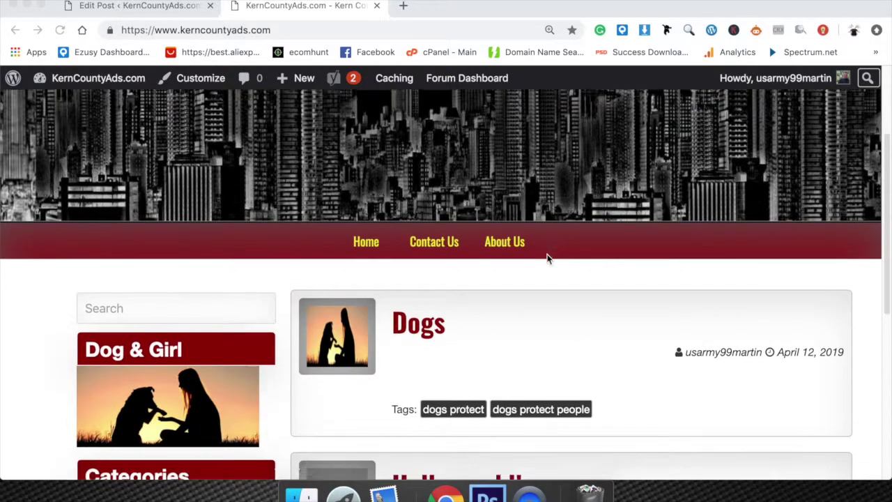
scroll(547, 259, "down", 2)
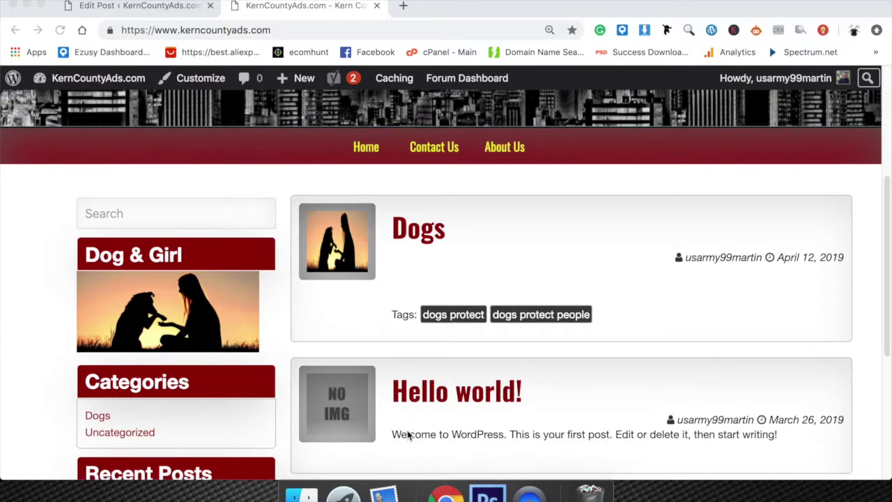
scroll(471, 433, "down", 2)
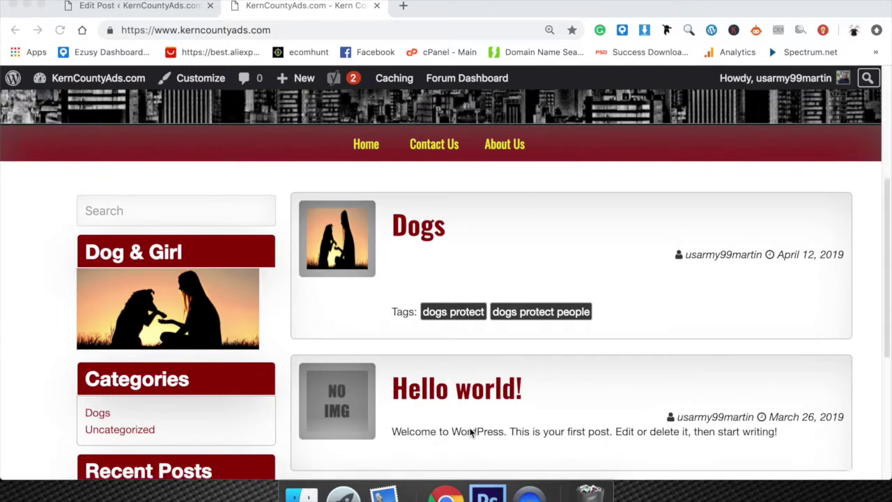
scroll(471, 434, "down", 2)
scroll(470, 432, "up", 6)
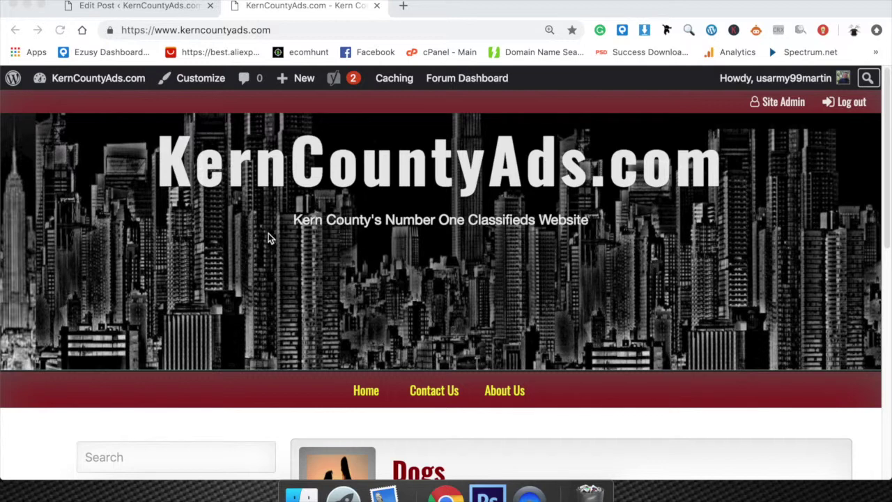
scroll(408, 312, "down", 1)
scroll(408, 311, "down", 1)
scroll(414, 295, "up", 1)
left_click(162, 157)
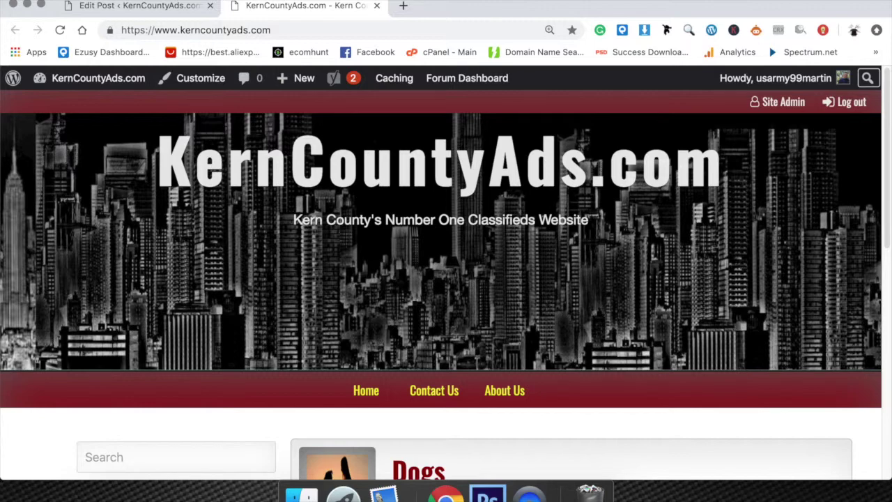
scroll(340, 208, "down", 5)
Open the Dogs post, look over its dog and women images, then return to editing it.
left_click(422, 195)
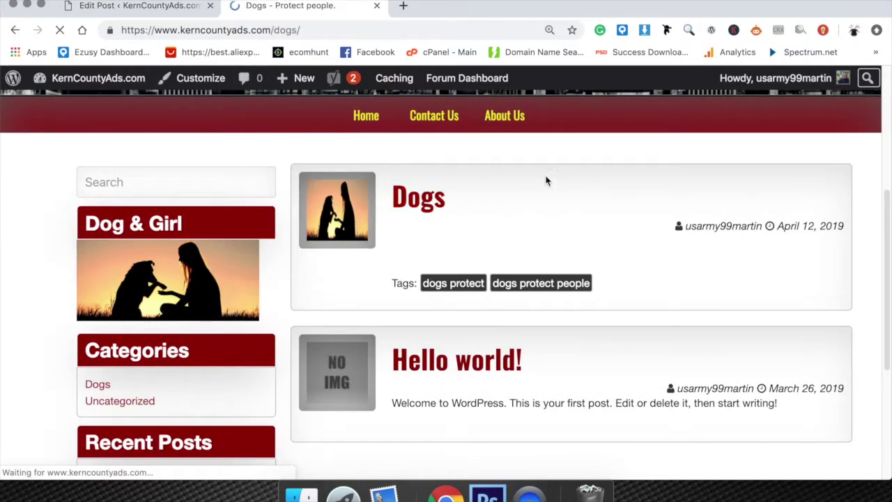
scroll(415, 272, "down", 10)
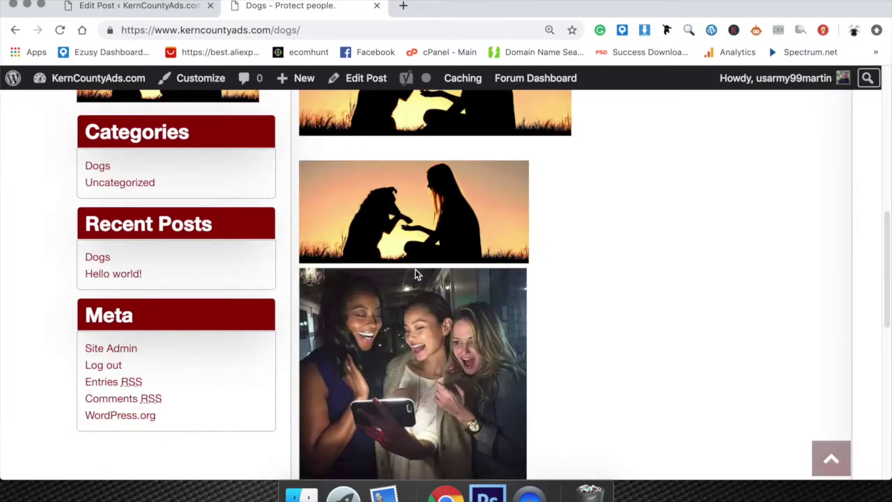
scroll(415, 272, "up", 2)
scroll(415, 273, "down", 1)
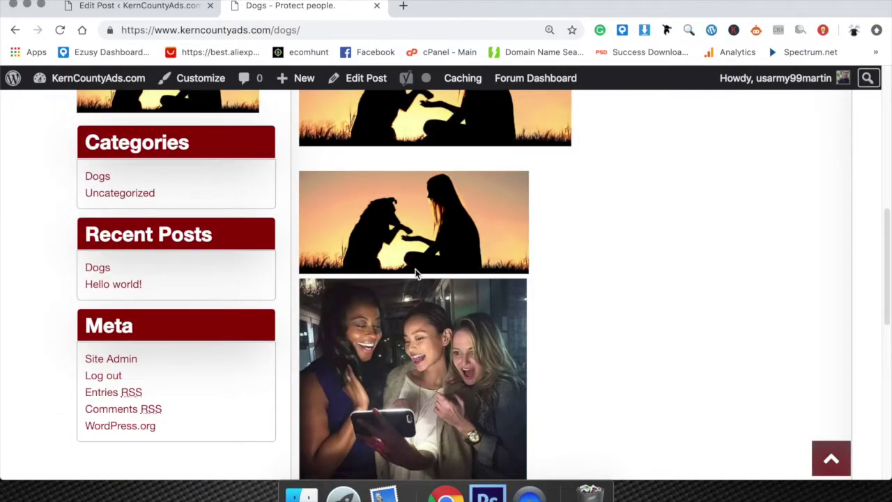
scroll(416, 273, "up", 9)
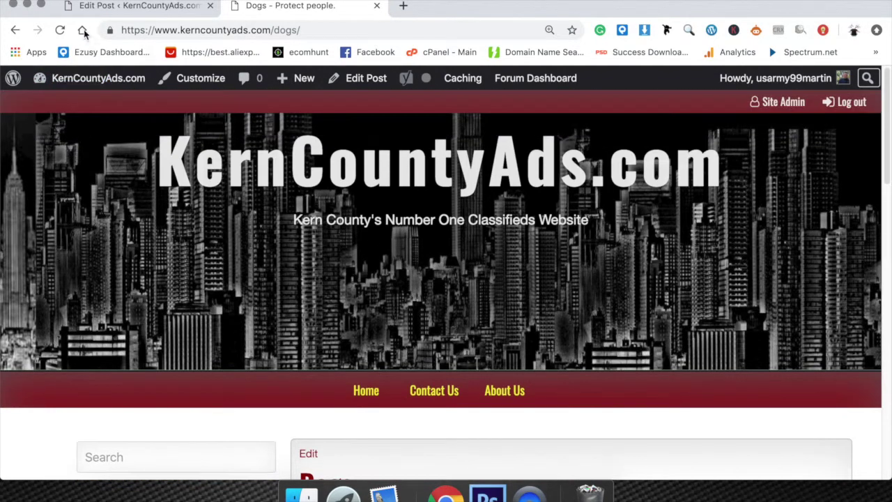
left_click(98, 9)
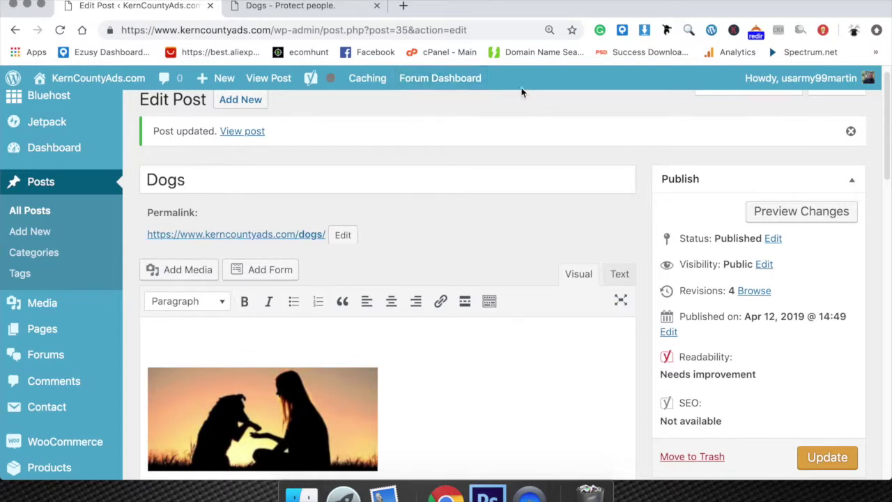
Google 'dummy text' in a new tab and open lipsum.com's 'Lorem Ipsum - All the facts' page.
left_click(403, 6)
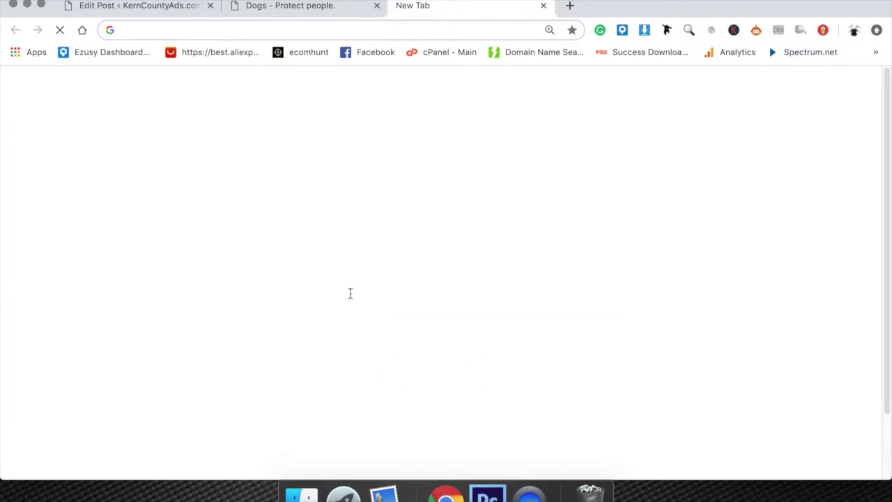
left_click(345, 294)
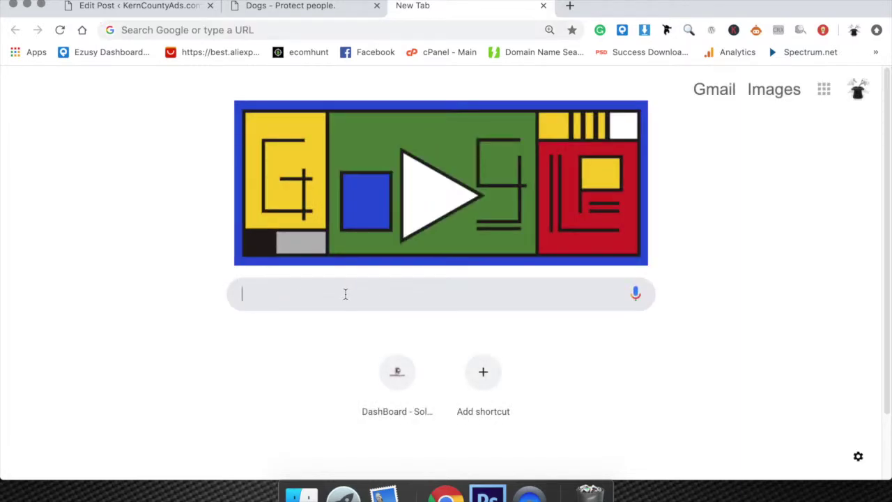
type("dummy ")
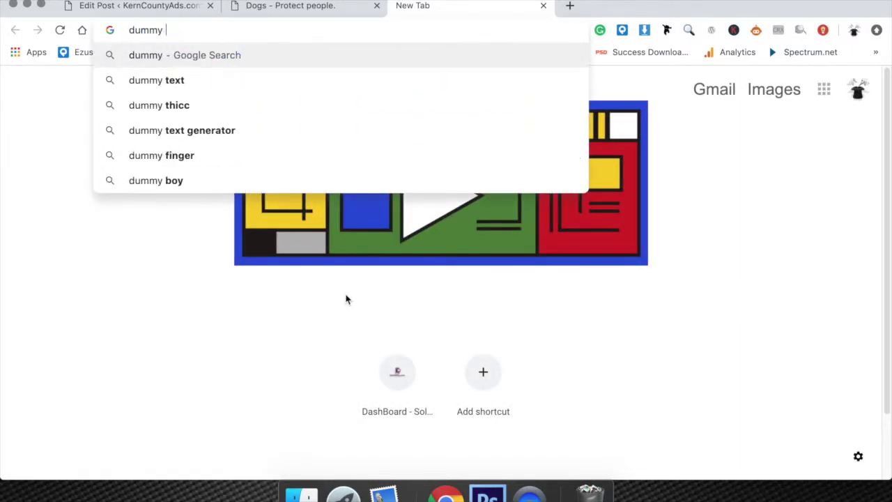
type("tet")
key("Return")
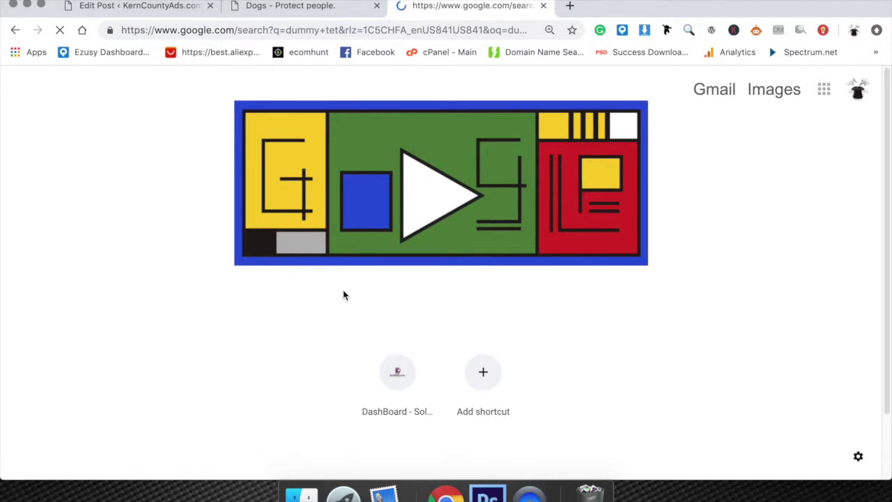
left_click(315, 217)
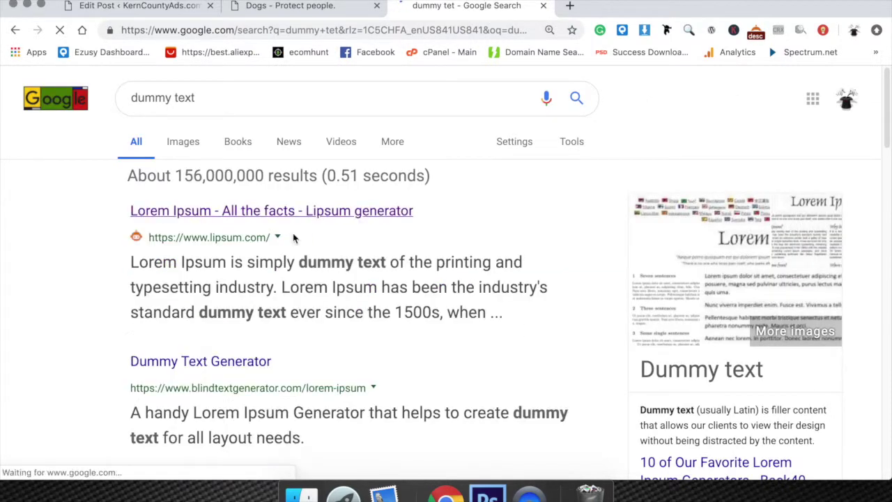
left_click(297, 219)
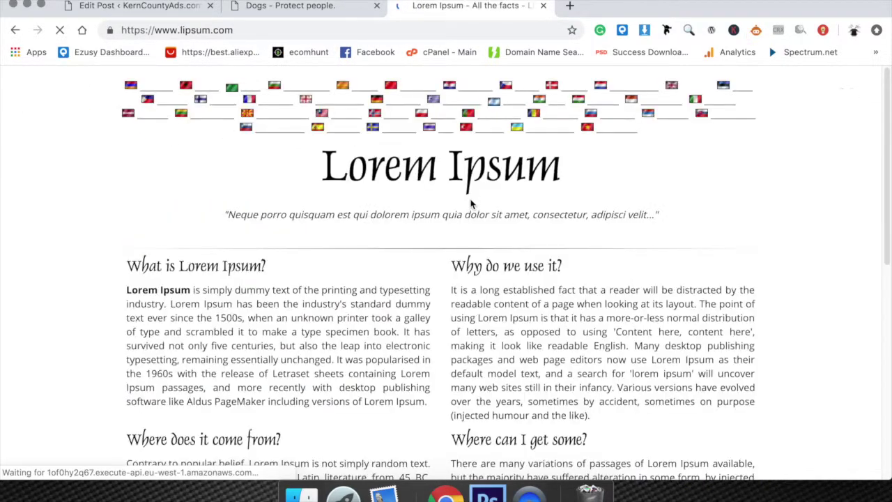
Copy the 'What is Lorem Ipsum?' heading and paragraph from lipsum.com, then close that tab.
left_click_drag(128, 262, 428, 396)
right_click(339, 348)
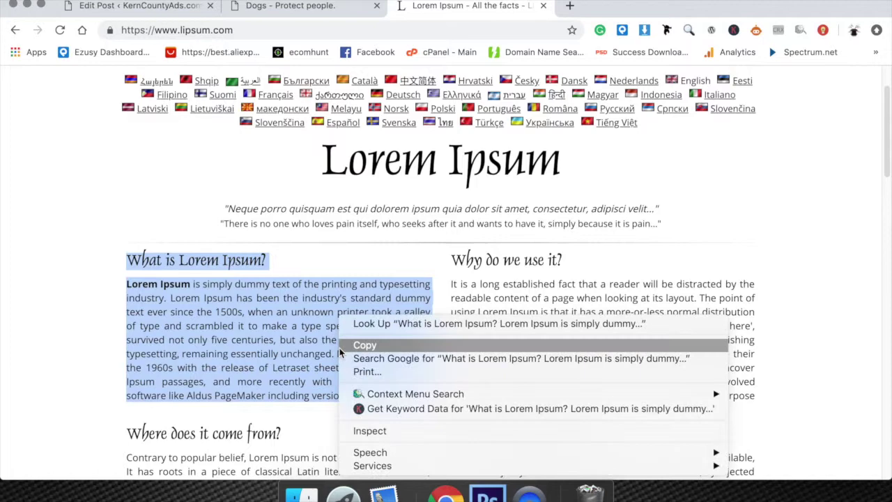
left_click(342, 346)
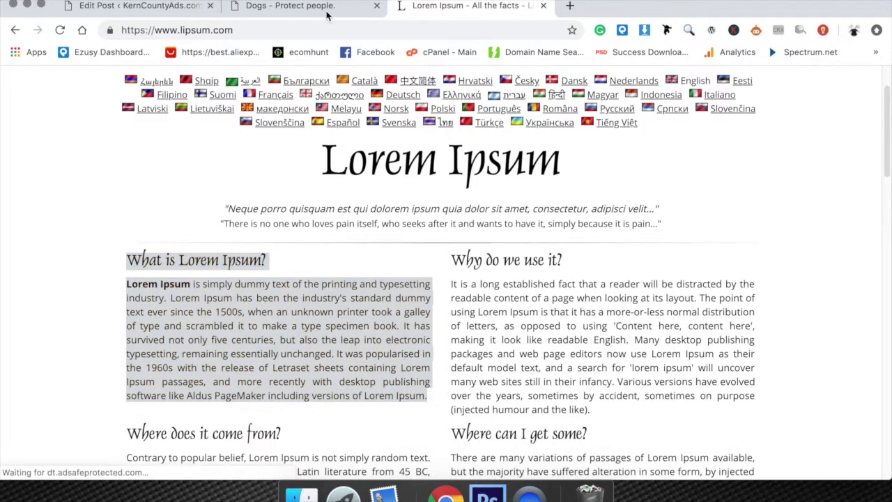
key("super+w")
Paste the 'What is Lorem Ipsum?' heading and paragraph at the start of the Dogs post.
left_click(283, 10)
left_click(153, 5)
left_click(253, 342)
key("super+v")
Paste the same Lorem Ipsum text below the dog image and the women image, then update the post.
scroll(314, 325, "down", 5)
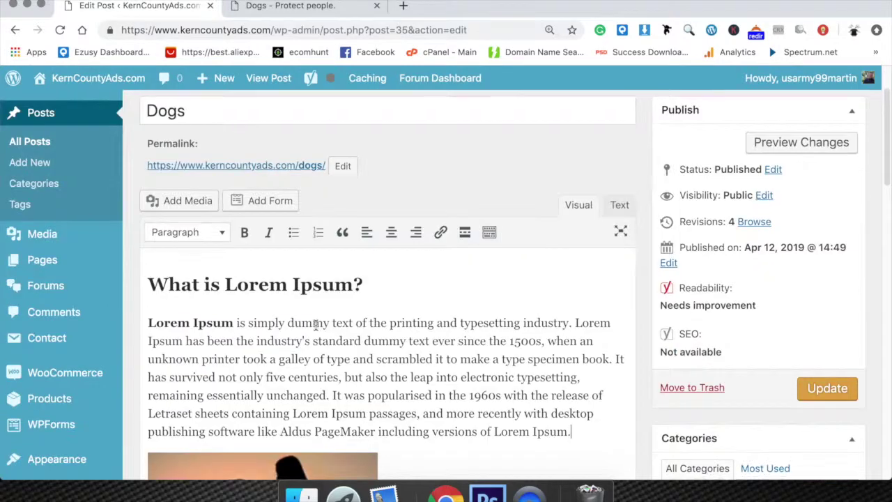
left_click(395, 279)
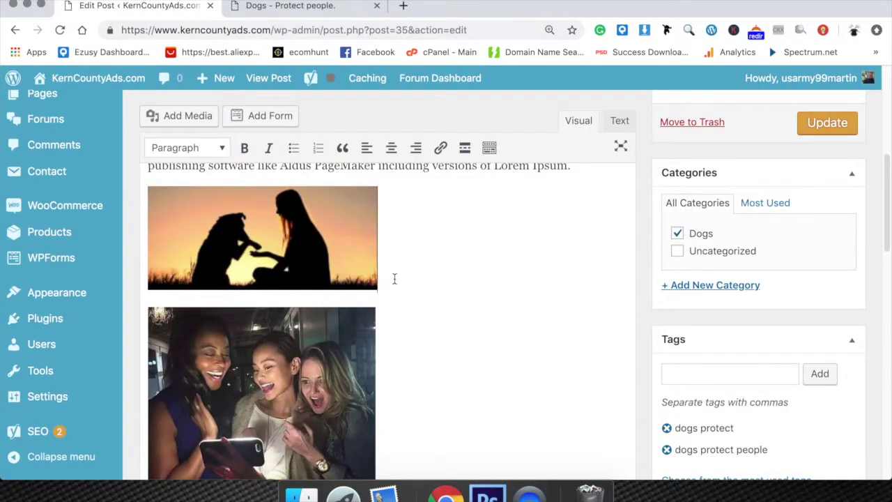
key("Return")
key("super+v")
scroll(400, 258, "down", 5)
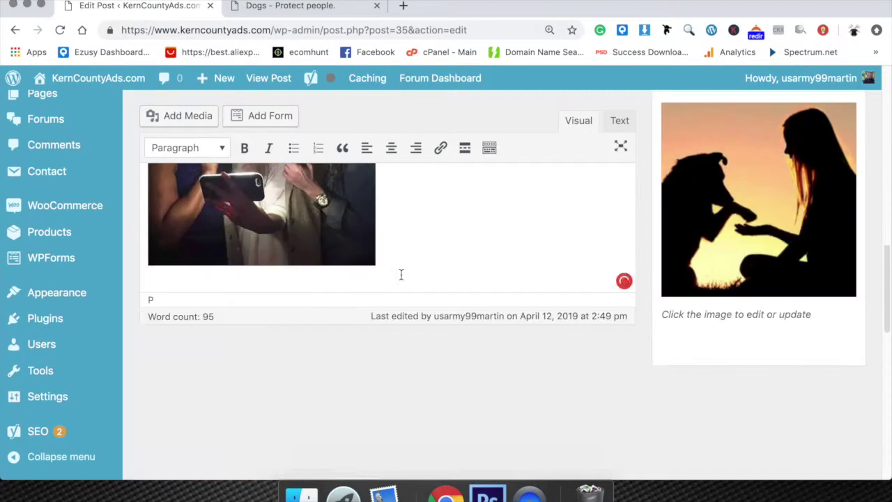
left_click(401, 232)
key("super+v")
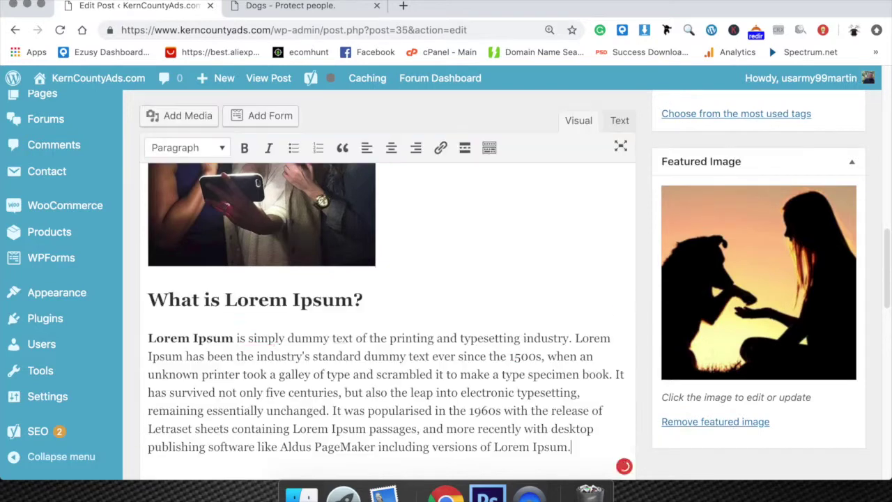
scroll(665, 213, "up", 10)
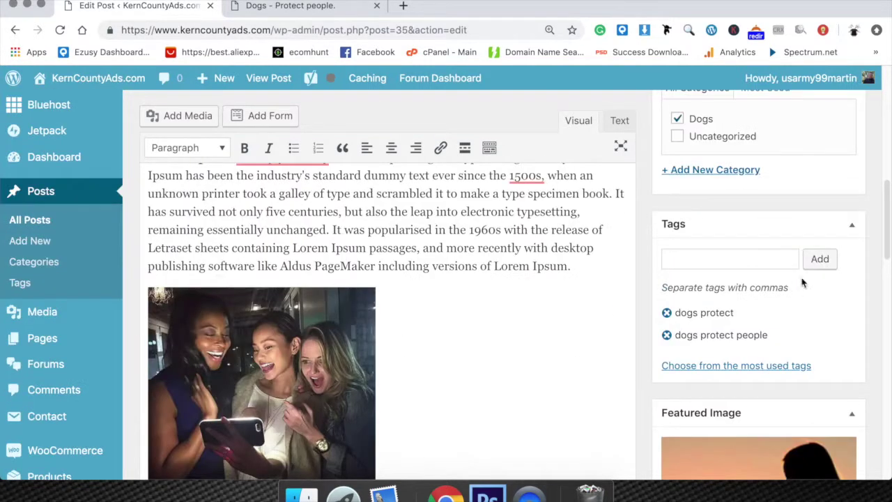
left_click(816, 124)
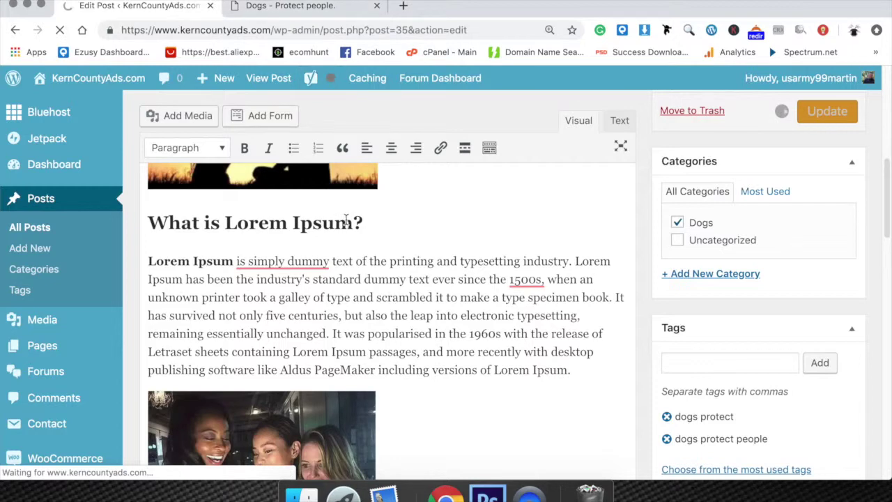
Reload the live Dogs page to show the updated post.
left_click(307, 10)
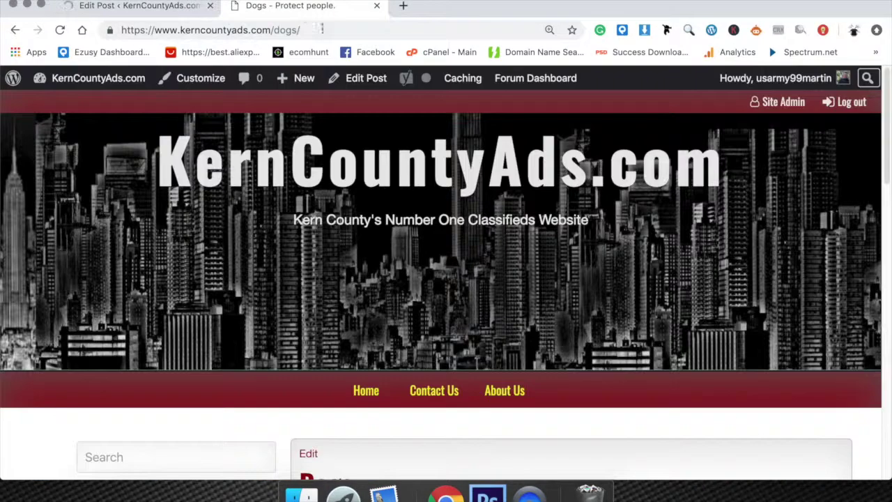
right_click(235, 294)
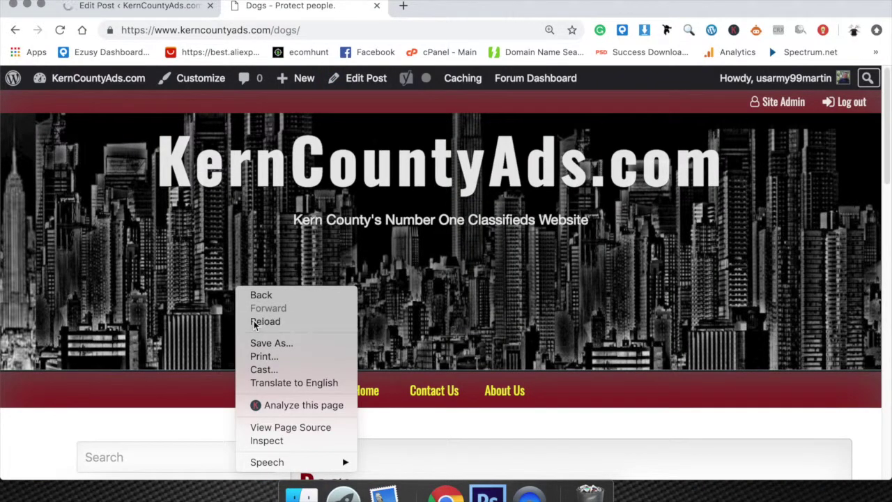
left_click(253, 320)
Scroll through the Lorem Ipsum sections, whose paragraphs start flush left, and back to the top.
scroll(474, 286, "down", 5)
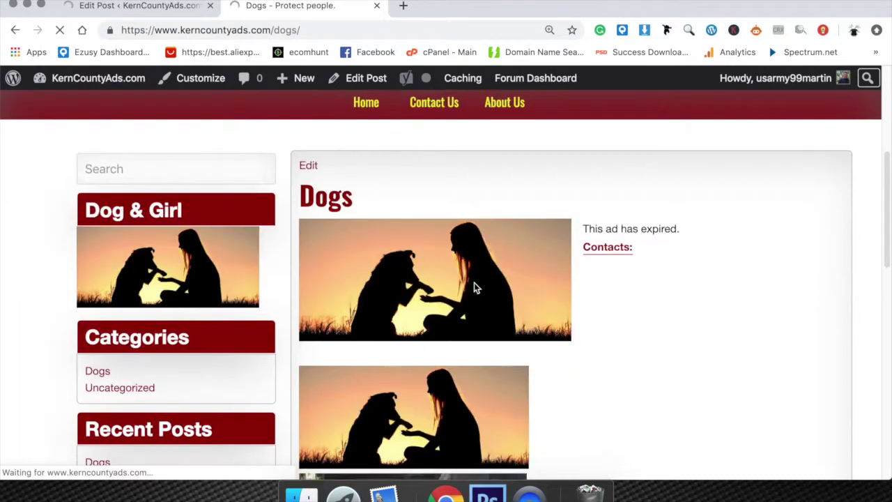
scroll(474, 286, "down", 1)
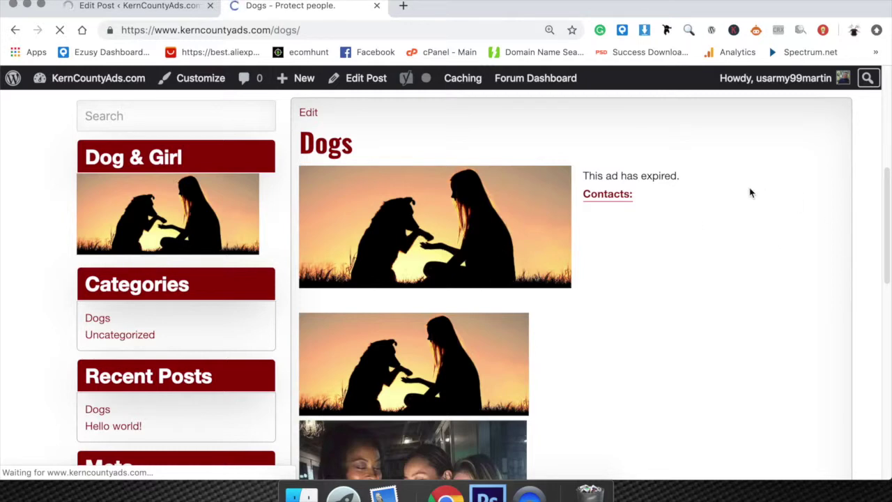
scroll(717, 232, "down", 4)
scroll(713, 237, "down", 7)
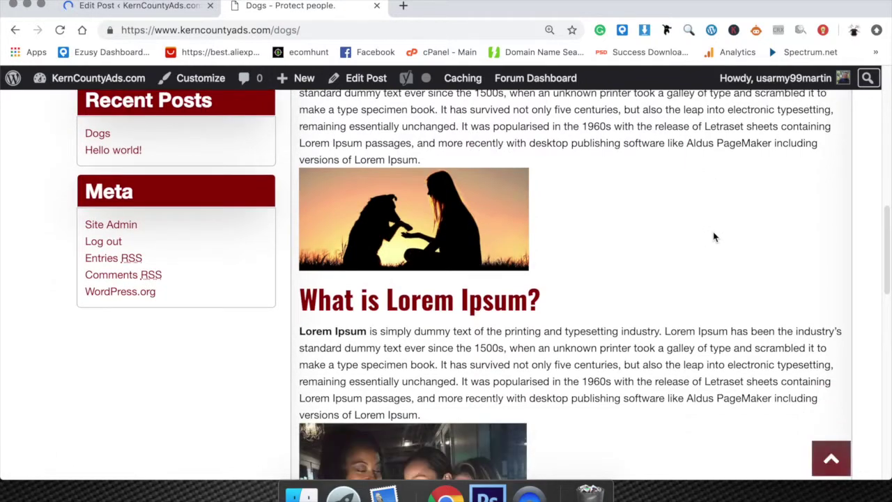
scroll(712, 237, "down", 3)
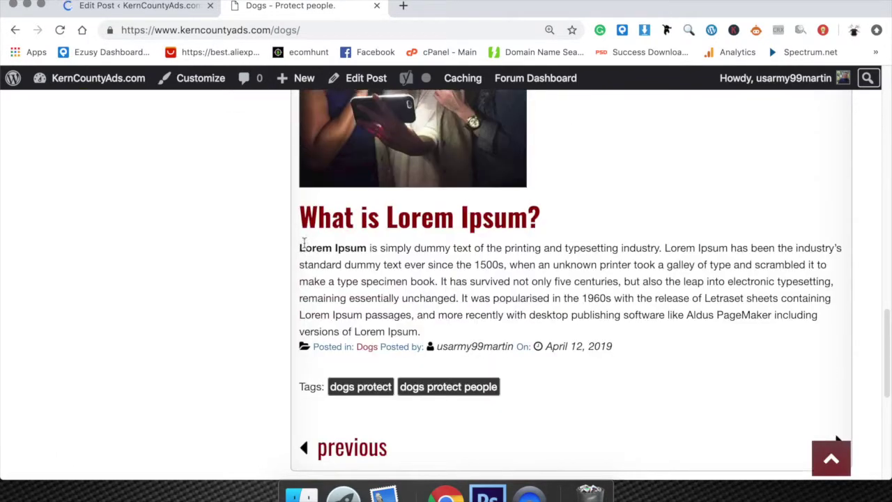
scroll(305, 242, "up", 9)
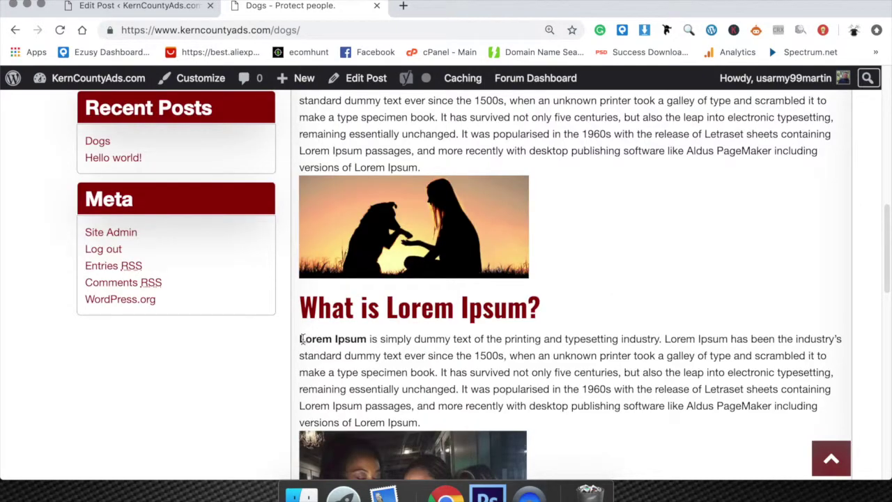
scroll(317, 327, "up", 3)
scroll(349, 225, "up", 9)
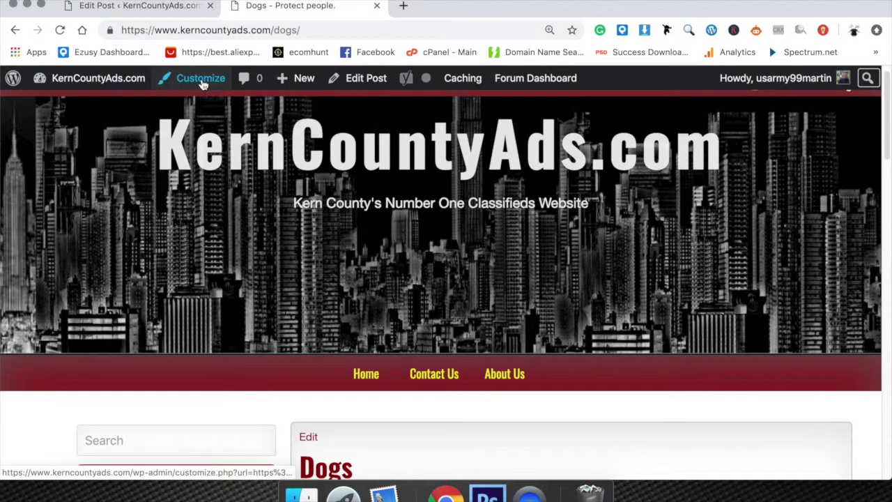
Launch the Customizer from the admin toolbar and browse the Classified Ads Premium theme sections.
left_click(200, 80)
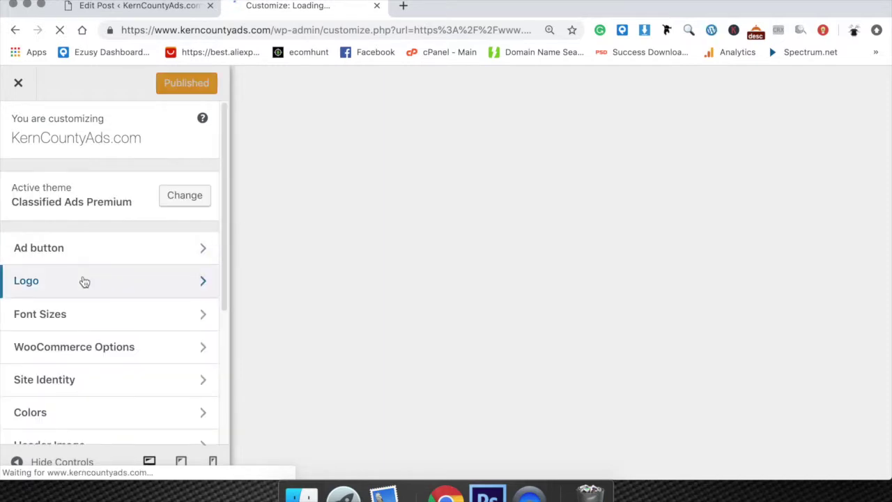
scroll(83, 281, "down", 3)
scroll(83, 282, "down", 3)
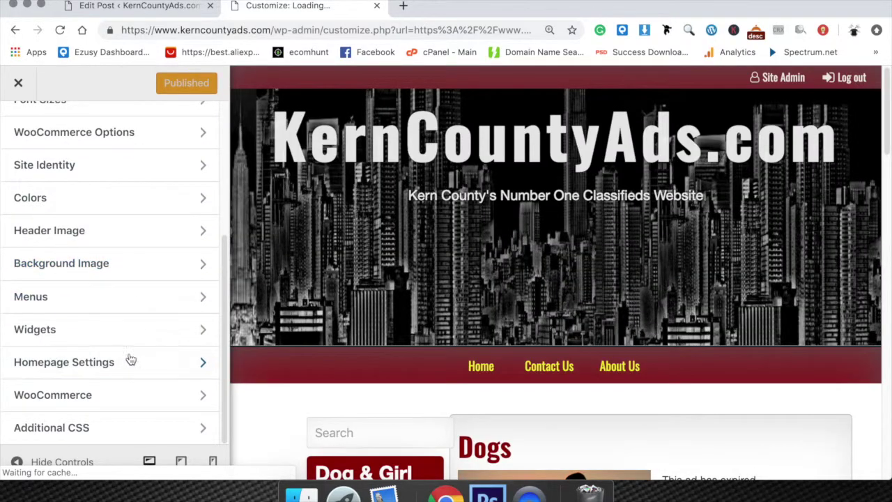
In Additional CSS, enter the rule article p {text-indent: 2em;}.
left_click(95, 432)
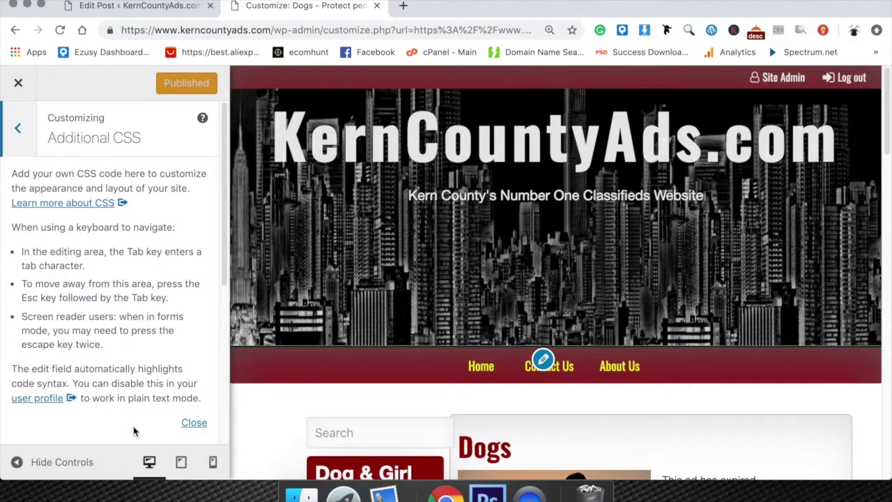
scroll(139, 417, "down", 5)
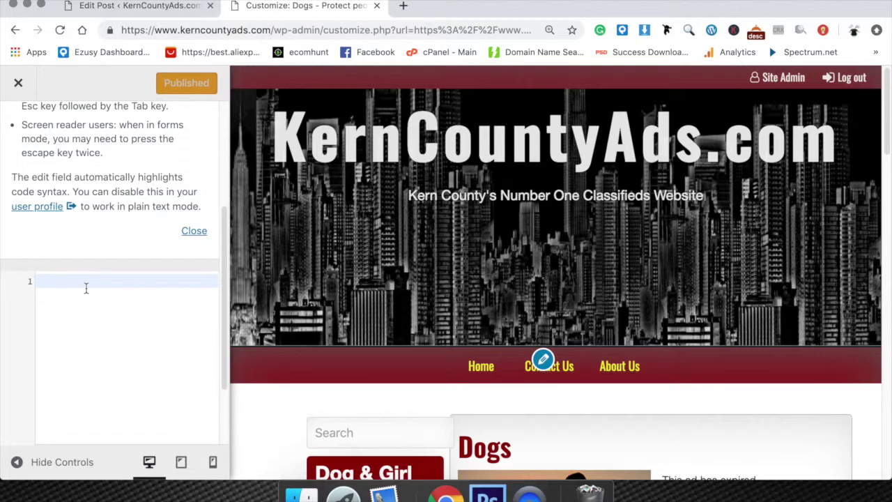
type("article p {t")
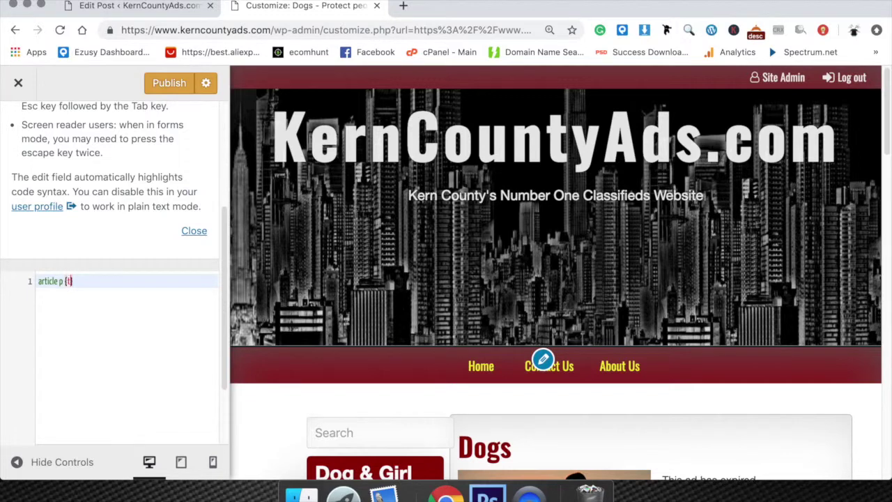
type("ext-i")
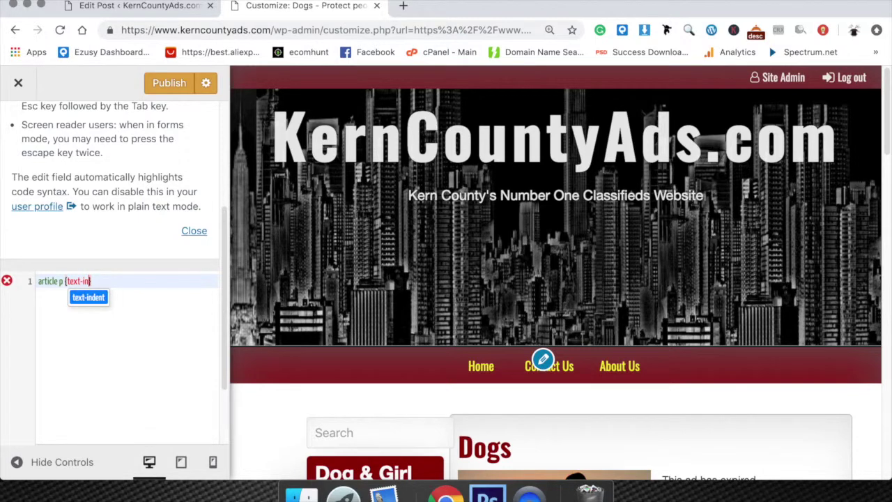
type("n")
key("Return")
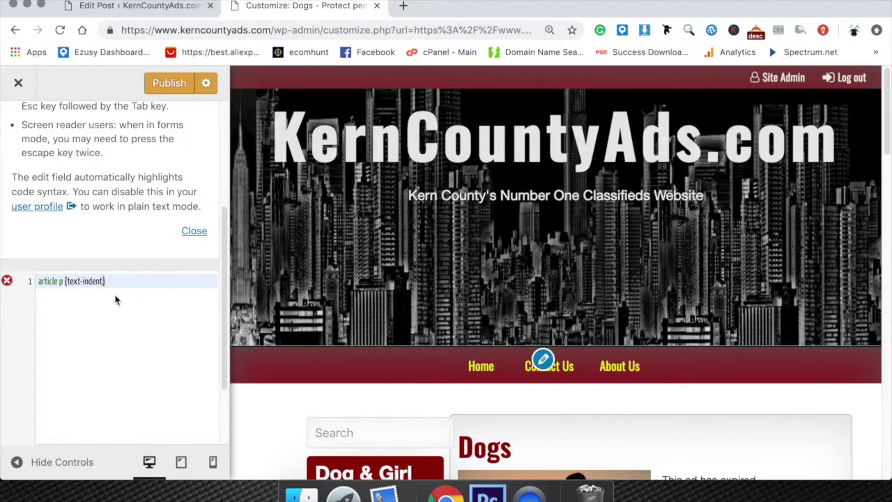
type(":")
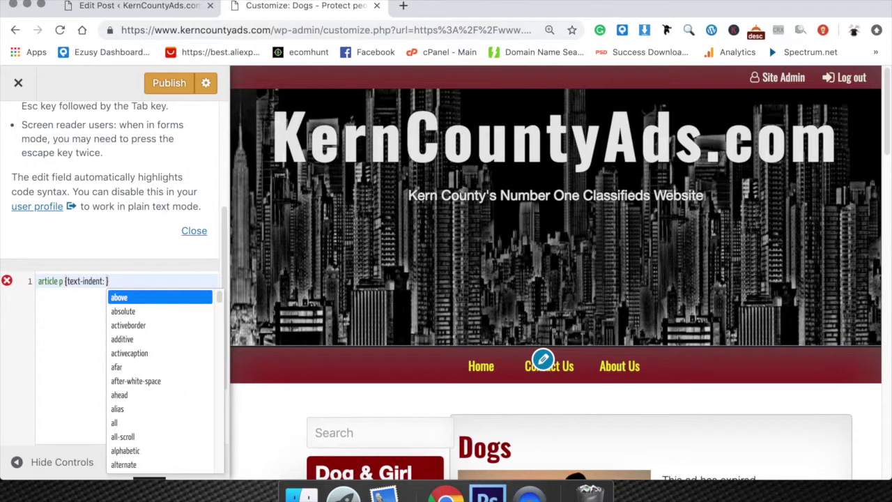
type(" 2em;")
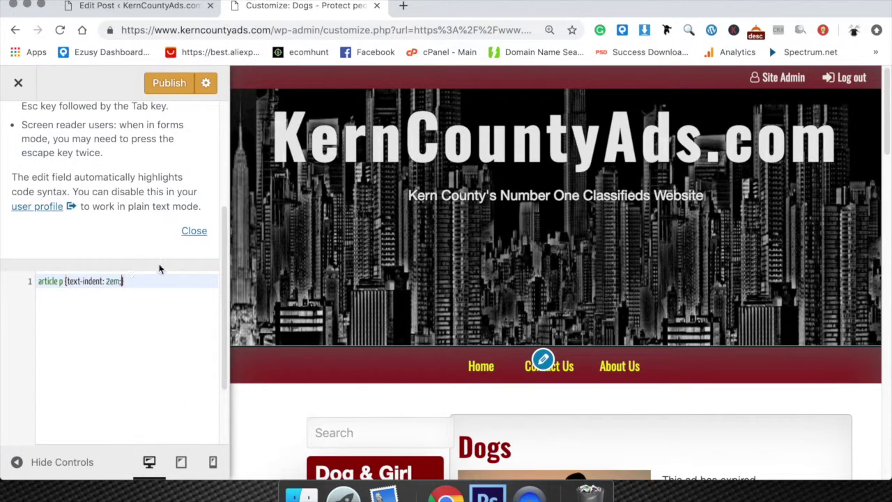
Check that the preview's Lorem Ipsum paragraphs have indented first lines, then publish the CSS.
scroll(404, 349, "down", 5)
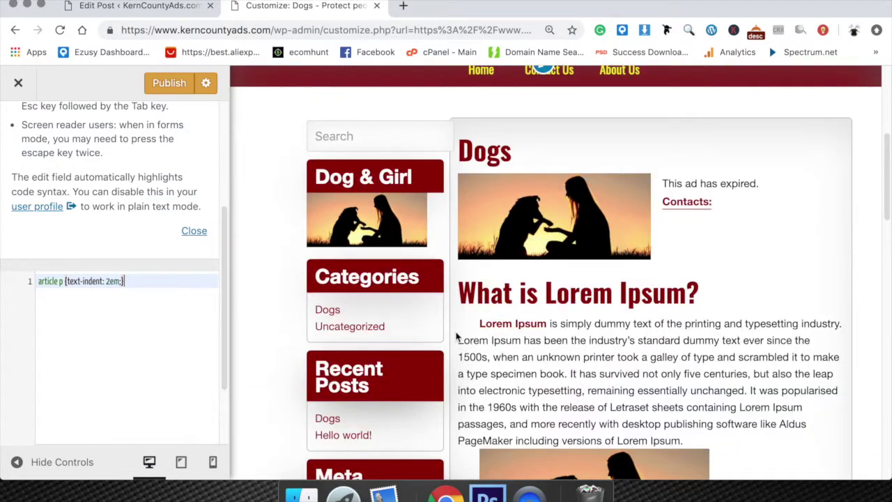
scroll(487, 354, "down", 5)
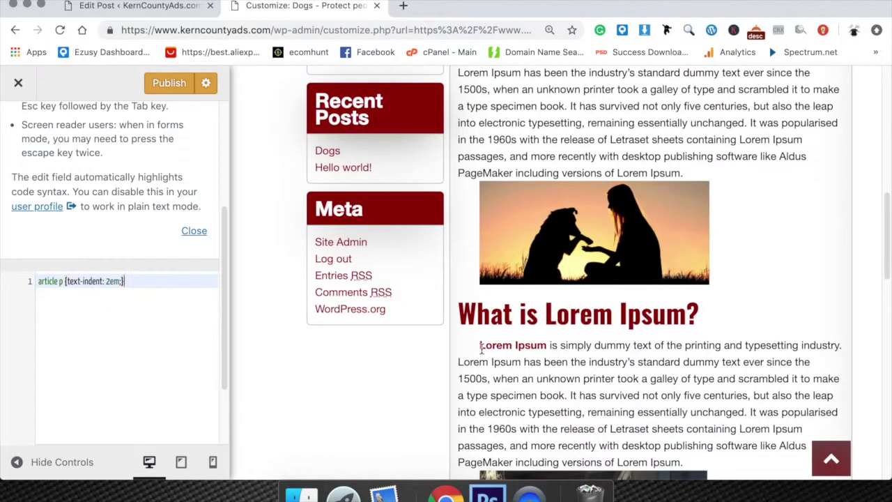
scroll(488, 359, "down", 5)
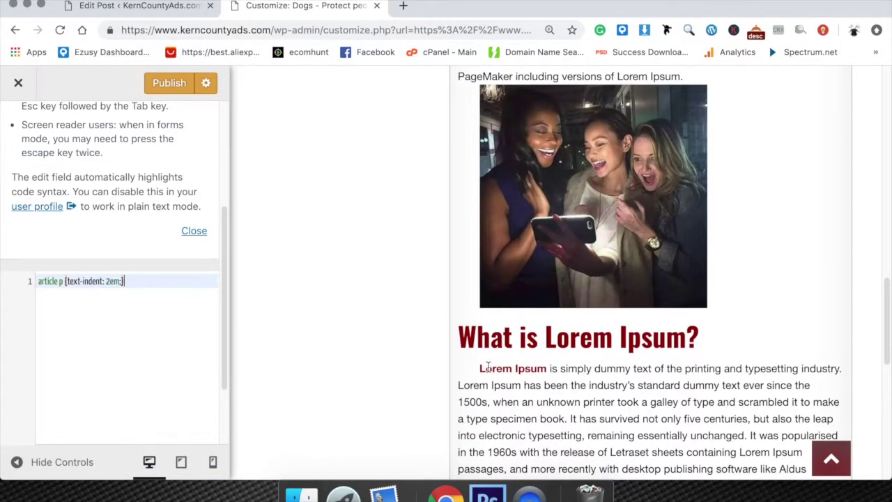
left_click(175, 91)
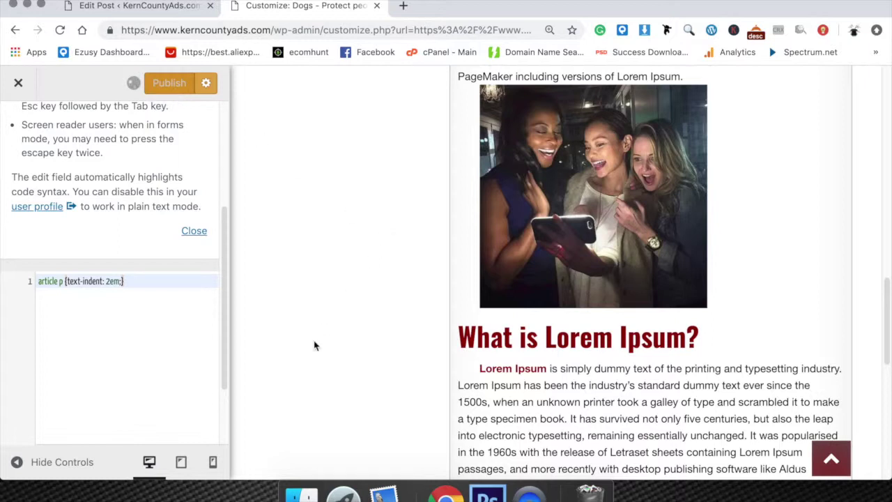
Close the Customizer and verify every Lorem Ipsum paragraph on the live Dogs post has a 2em first-line indent.
left_click(20, 84)
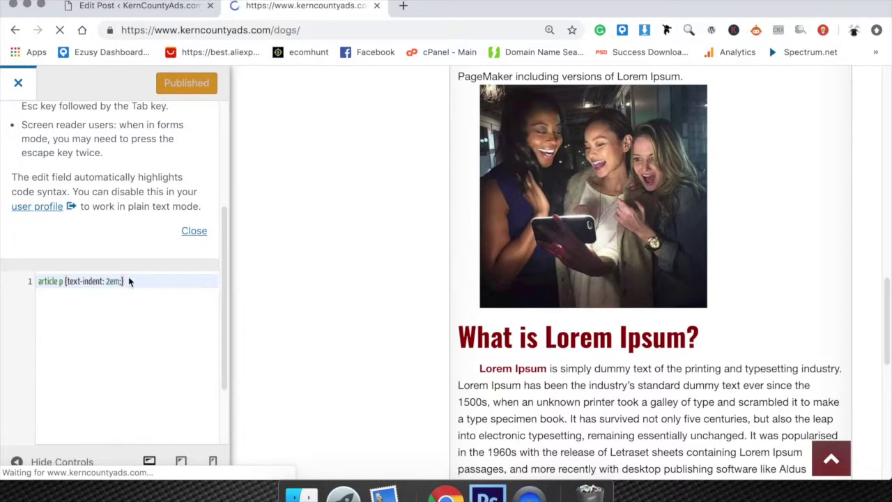
scroll(355, 296, "down", 4)
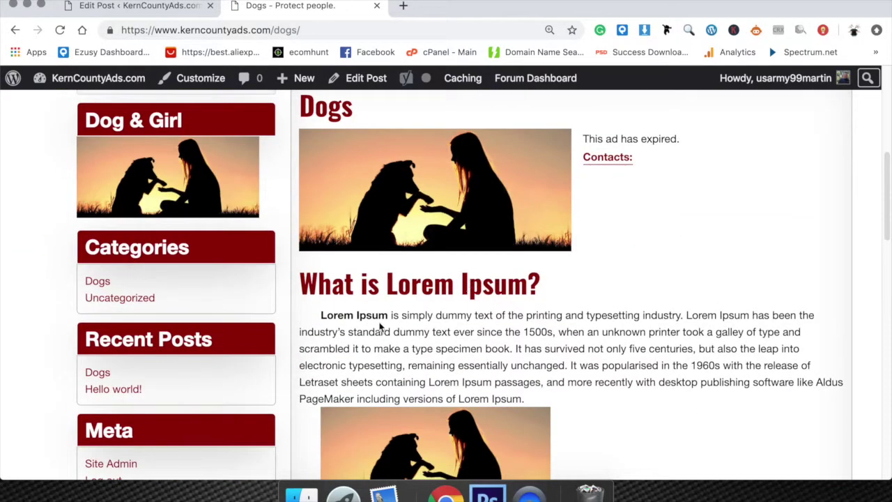
scroll(380, 327, "down", 3)
scroll(328, 209, "down", 4)
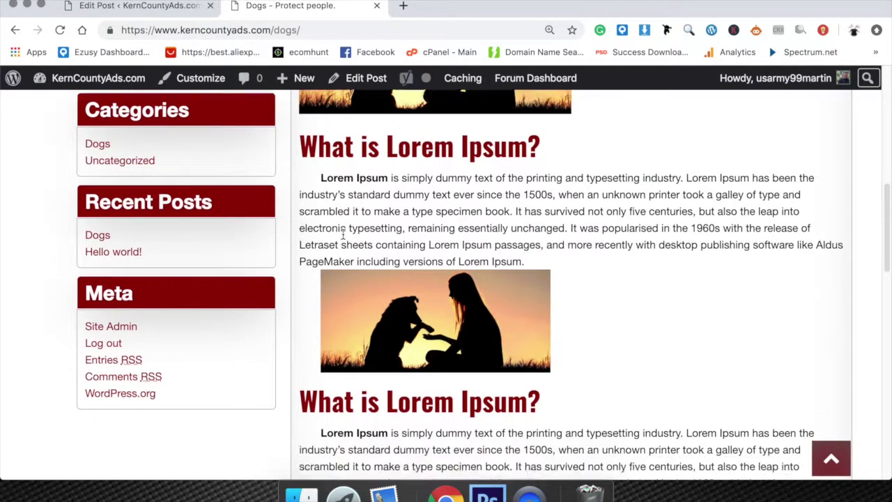
scroll(344, 286, "down", 10)
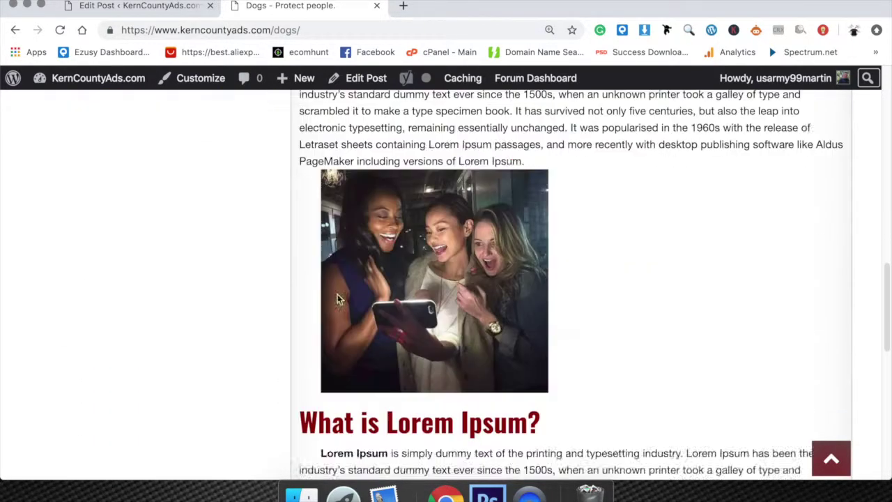
scroll(337, 294, "down", 3)
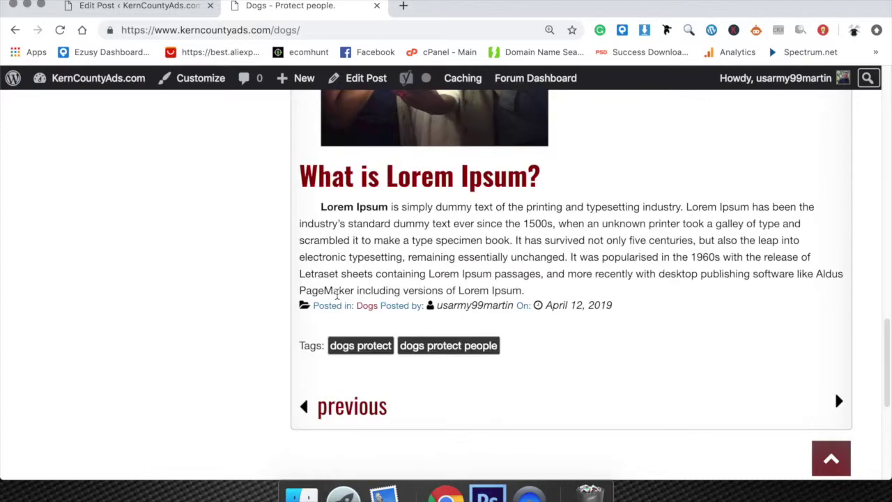
scroll(337, 294, "up", 20)
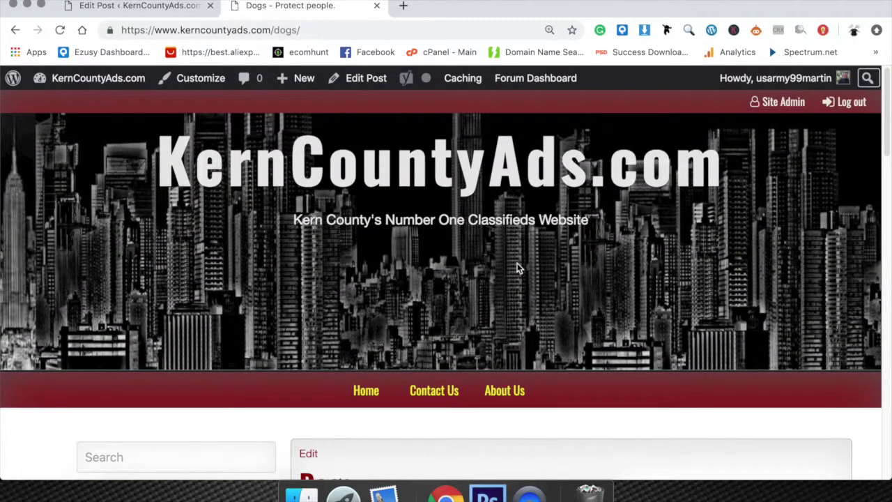
scroll(517, 268, "down", 6)
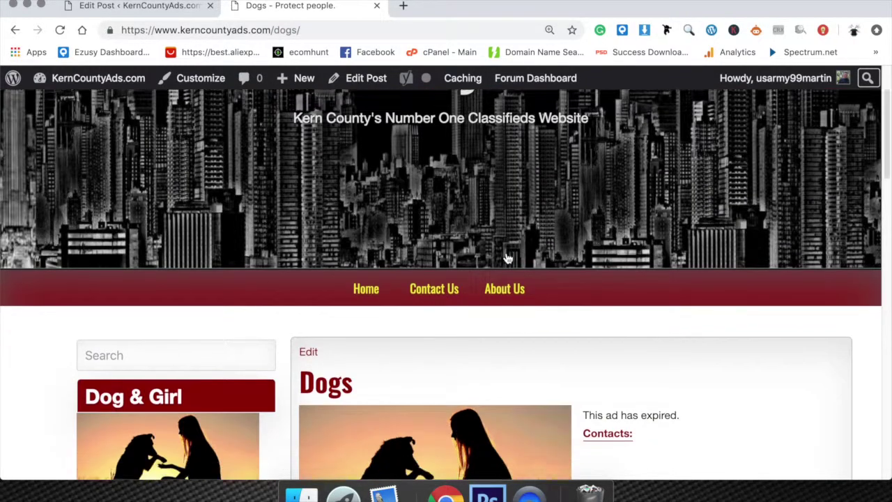
scroll(507, 258, "down", 11)
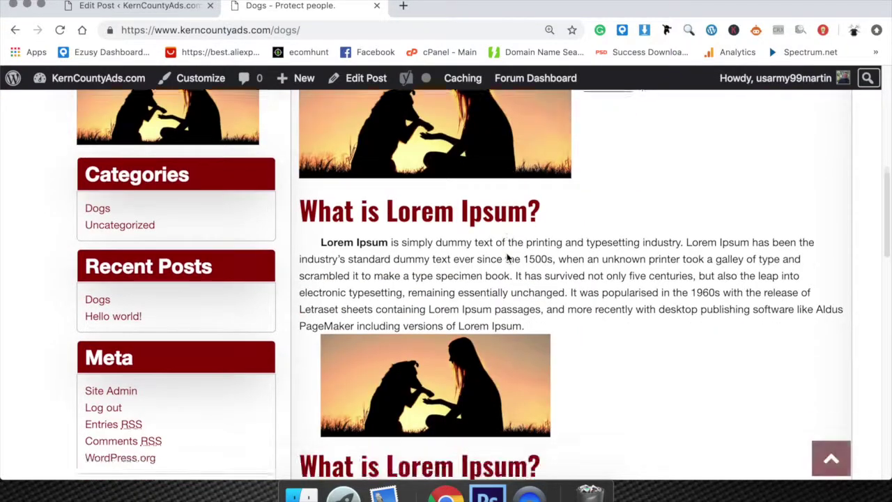
scroll(507, 257, "down", 10)
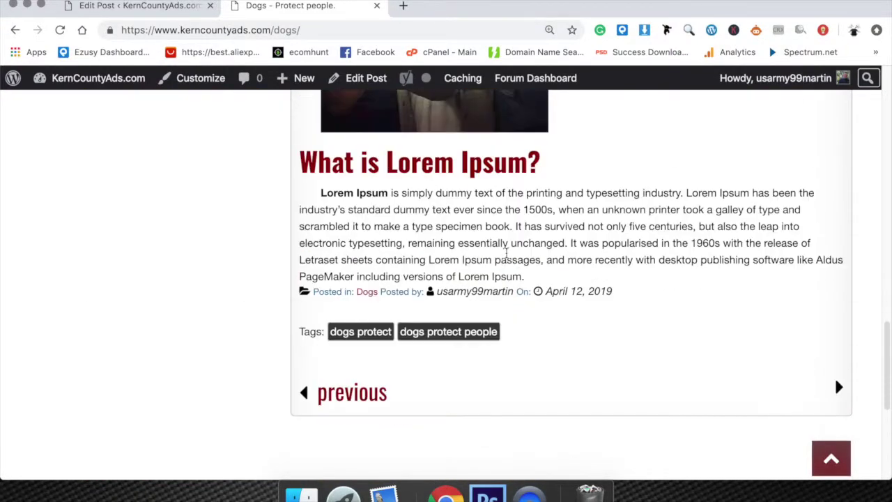
scroll(506, 254, "up", 9)
scroll(507, 255, "up", 18)
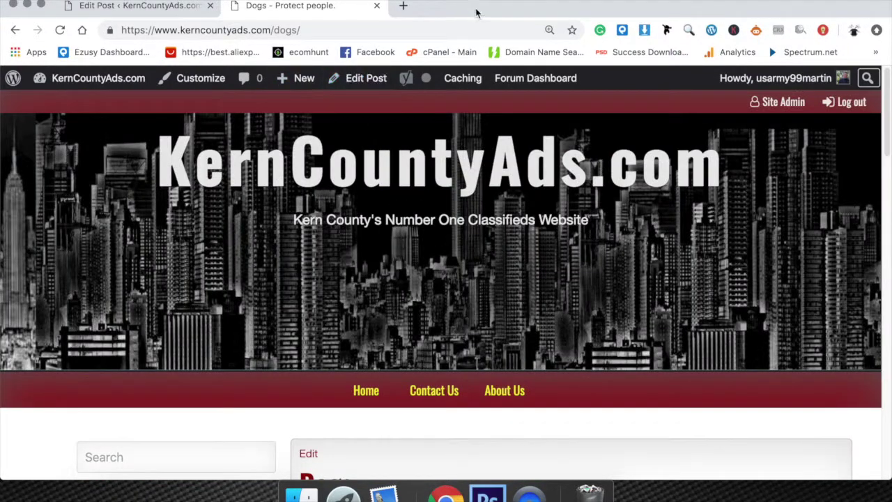